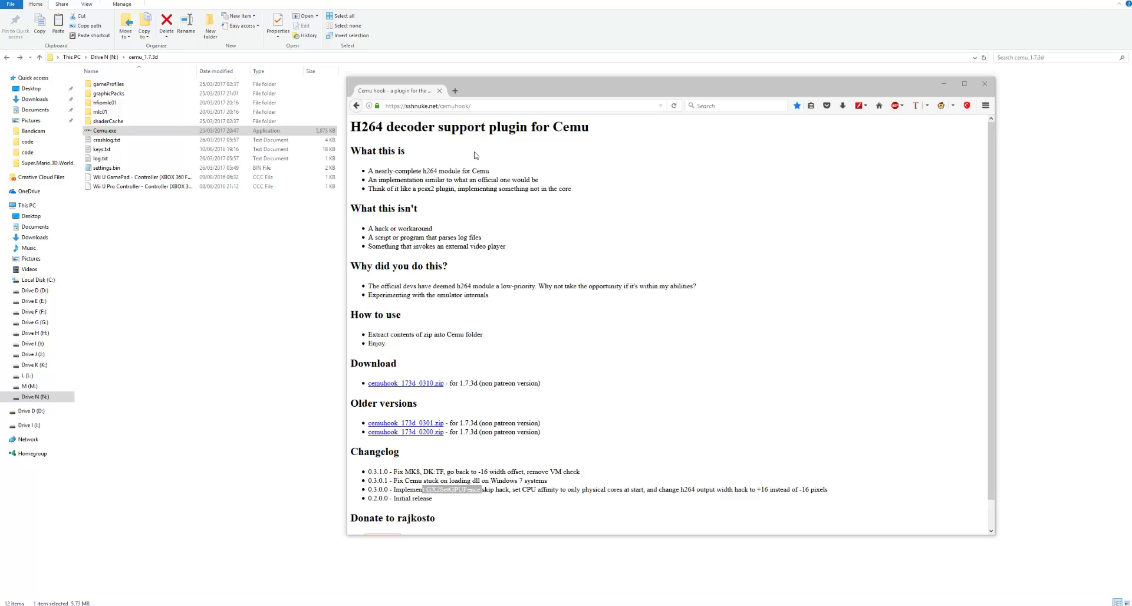
Step: Download cemuhook_173d_0310.zip from the Cemuhook page and save it to the computer
{"action": "left_click", "coordinate": [408, 384]}
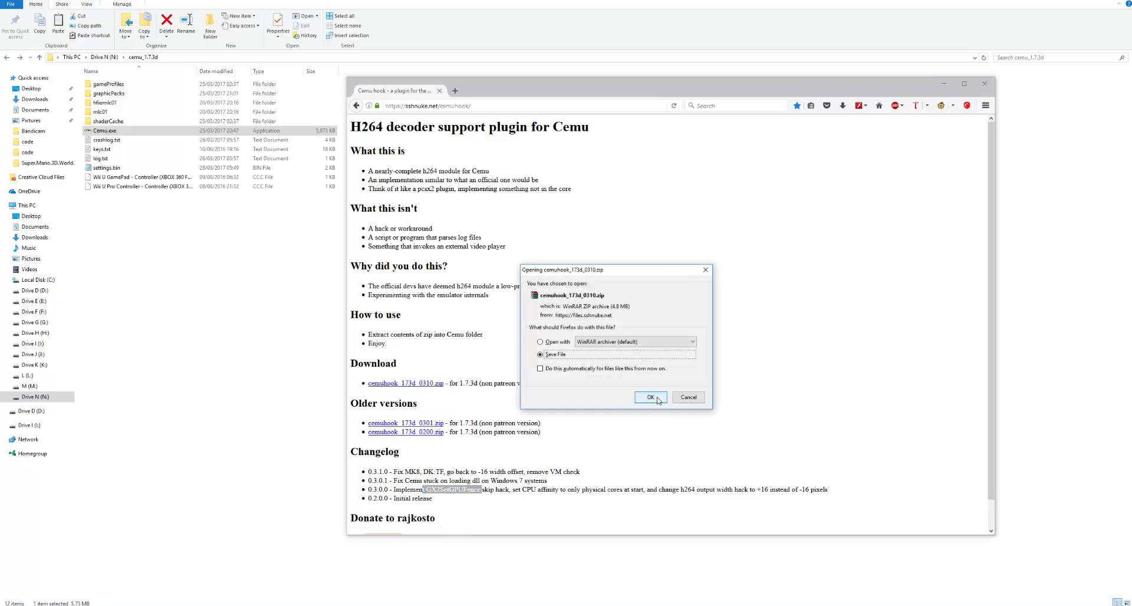
{"action": "left_click", "coordinate": [651, 397]}
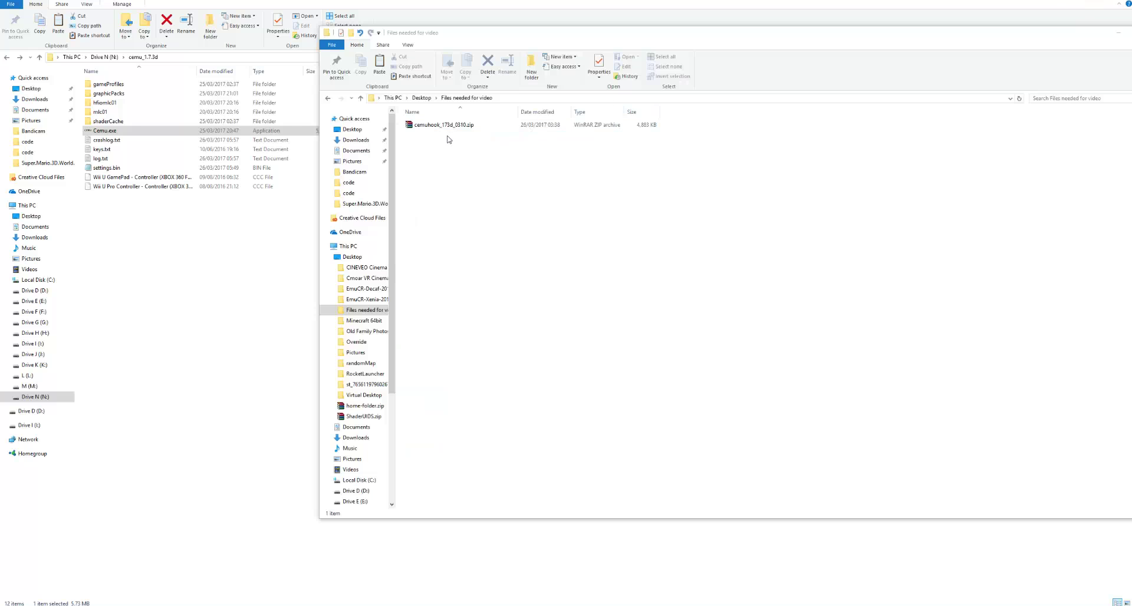
Step: Extract dbghelp.dll from the cemuhook archive into the cemu_1.7.3d folder beside Cemu.exe
{"action": "left_click", "coordinate": [441, 127]}
{"action": "double_click", "coordinate": [441, 126]}
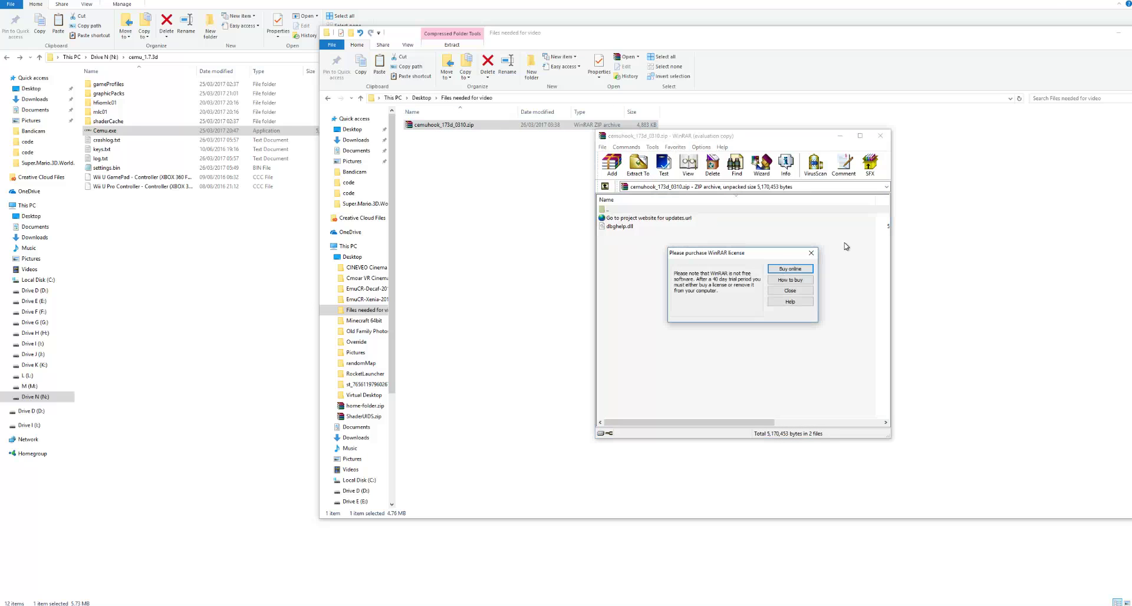
{"action": "left_click", "coordinate": [799, 253]}
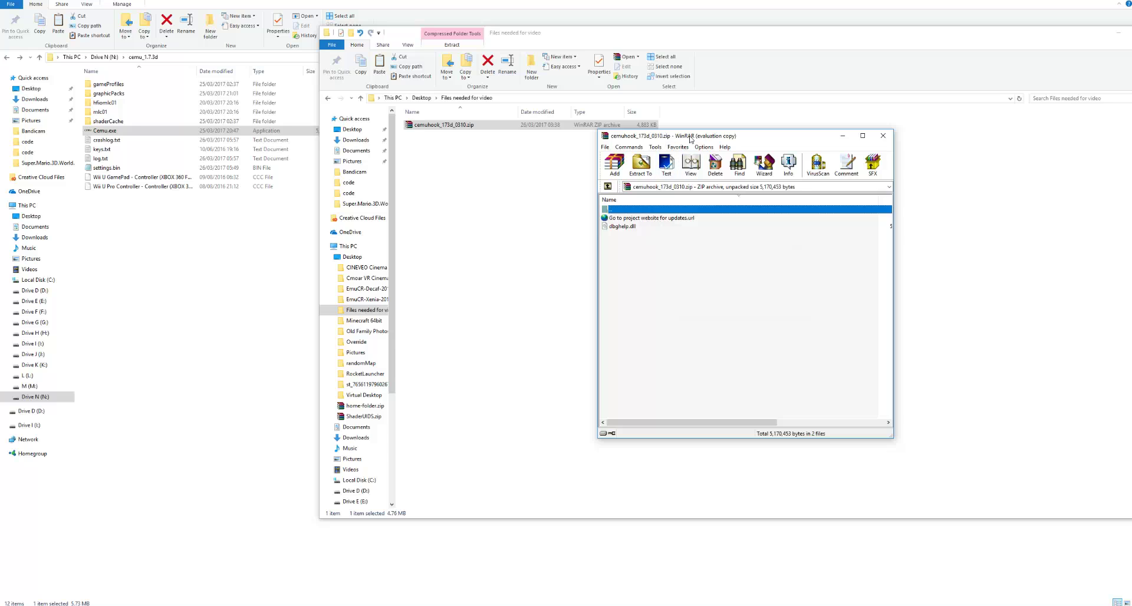
{"action": "left_click_drag", "start_coordinate": [690, 136], "coordinate": [425, 123]}
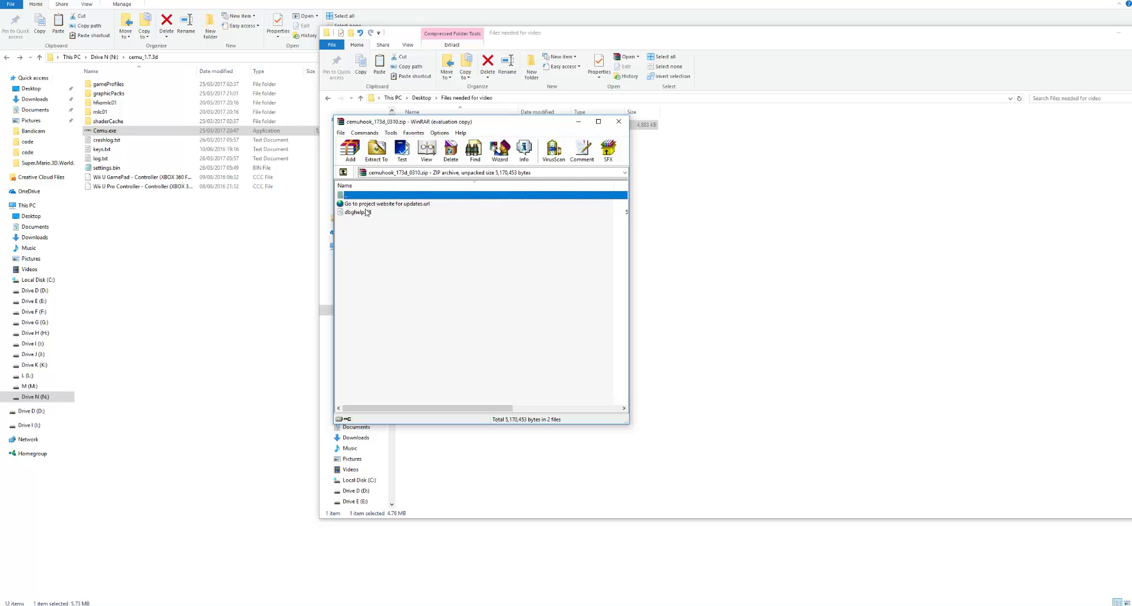
{"action": "left_click_drag", "start_coordinate": [363, 212], "coordinate": [149, 231]}
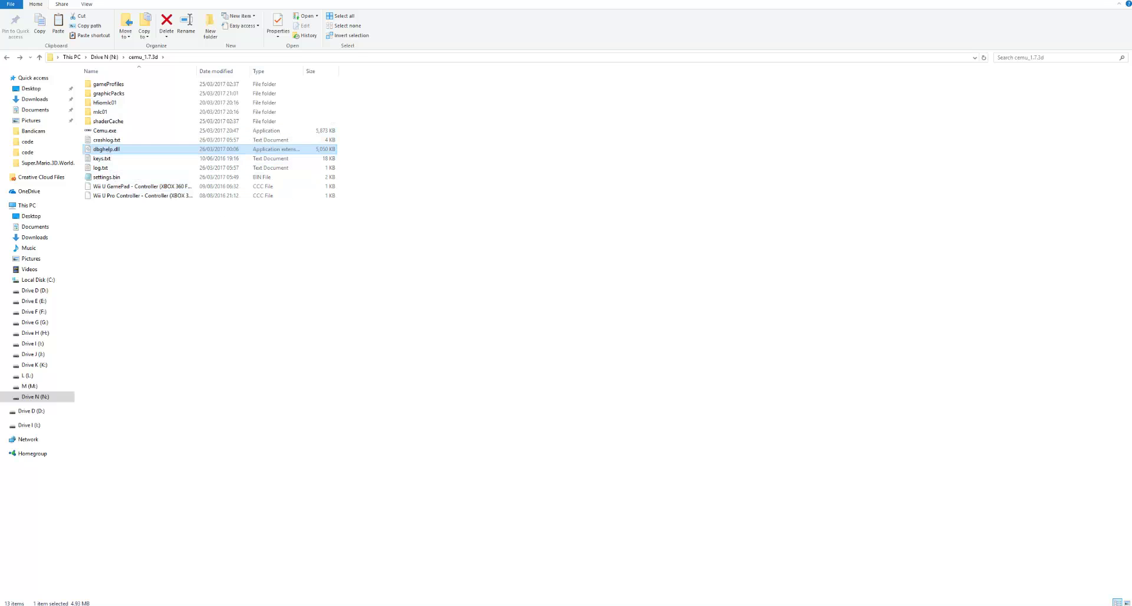
Step: Launch Cemu.exe from the cemu_1.7.3d folder so Cemuhook plugin 0.3.1.0 loads
{"action": "double_click", "coordinate": [109, 132]}
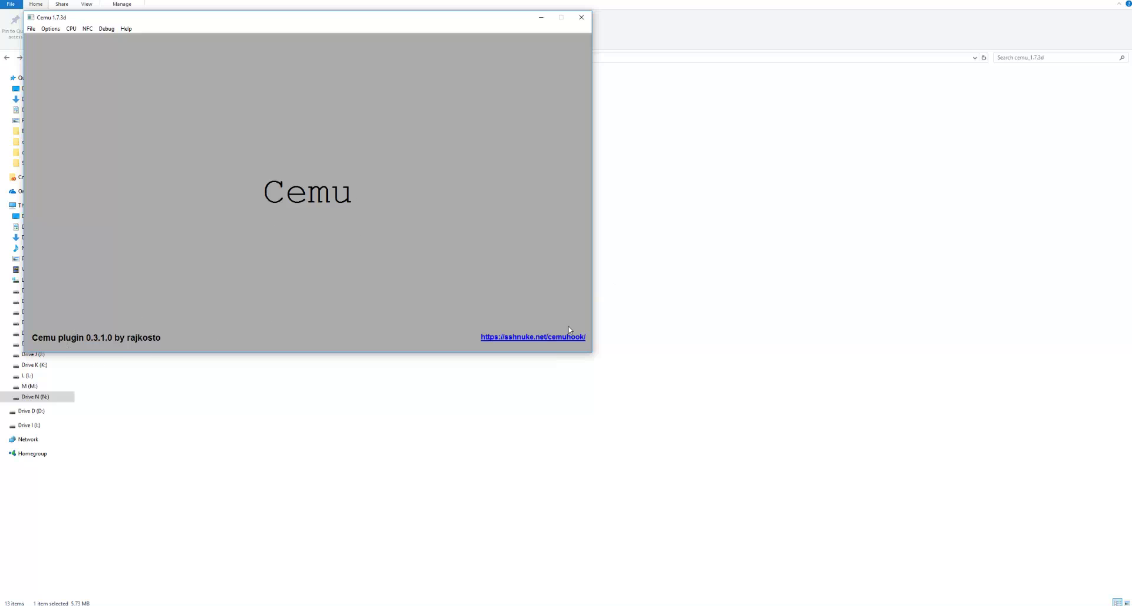
Step: Enable GX2SetGPUFence skip (HACK) in Cemu's Options menu
{"action": "left_click", "coordinate": [51, 28]}
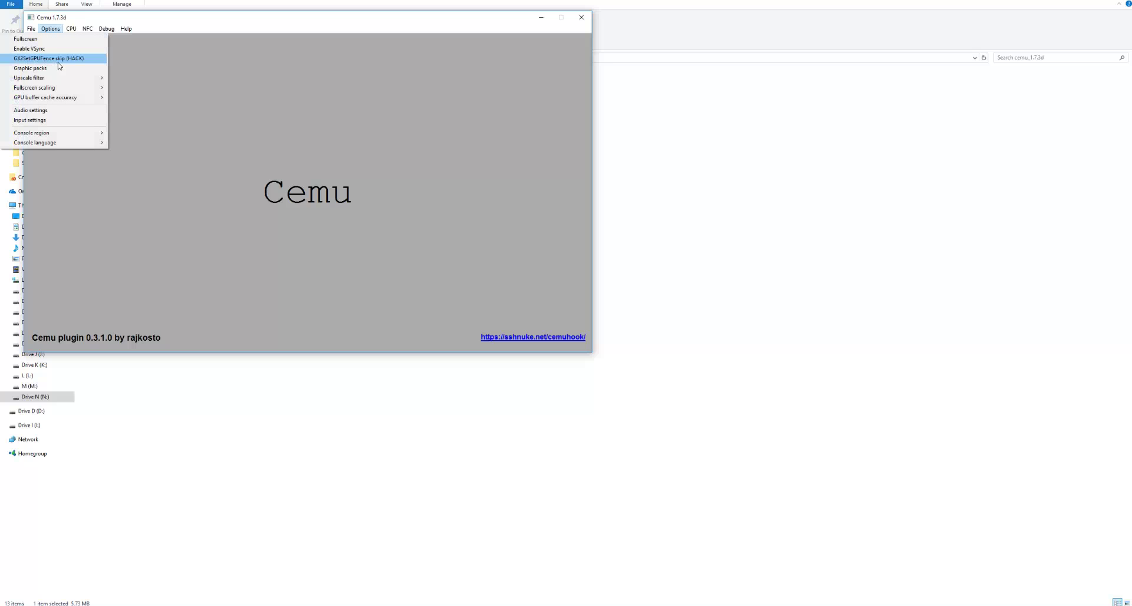
{"action": "left_click", "coordinate": [59, 59]}
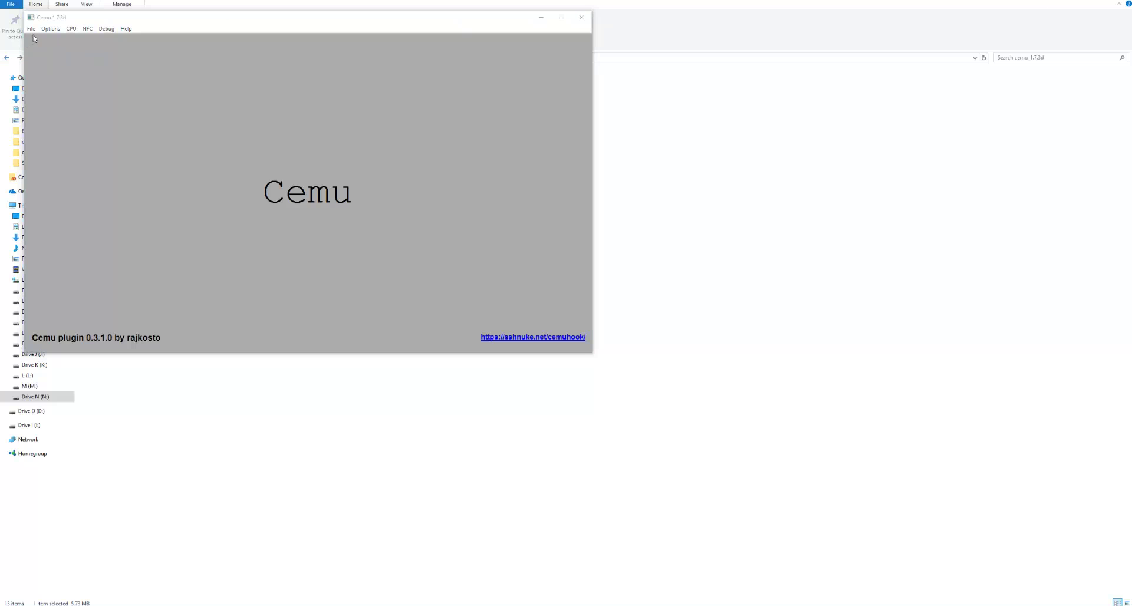
Step: Toggle GX2SetGPUFence skip (HACK) again and bring the running Breath of the Wild window to the front
{"action": "left_click", "coordinate": [56, 30]}
{"action": "left_click", "coordinate": [45, 58]}
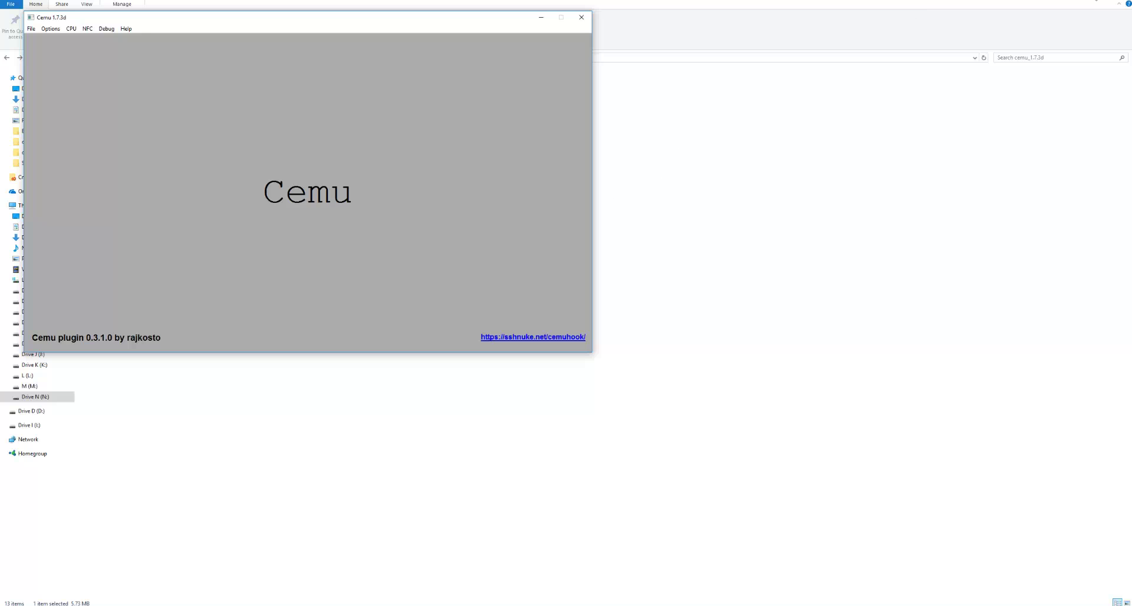
{"action": "left_click", "coordinate": [1099, 1]}
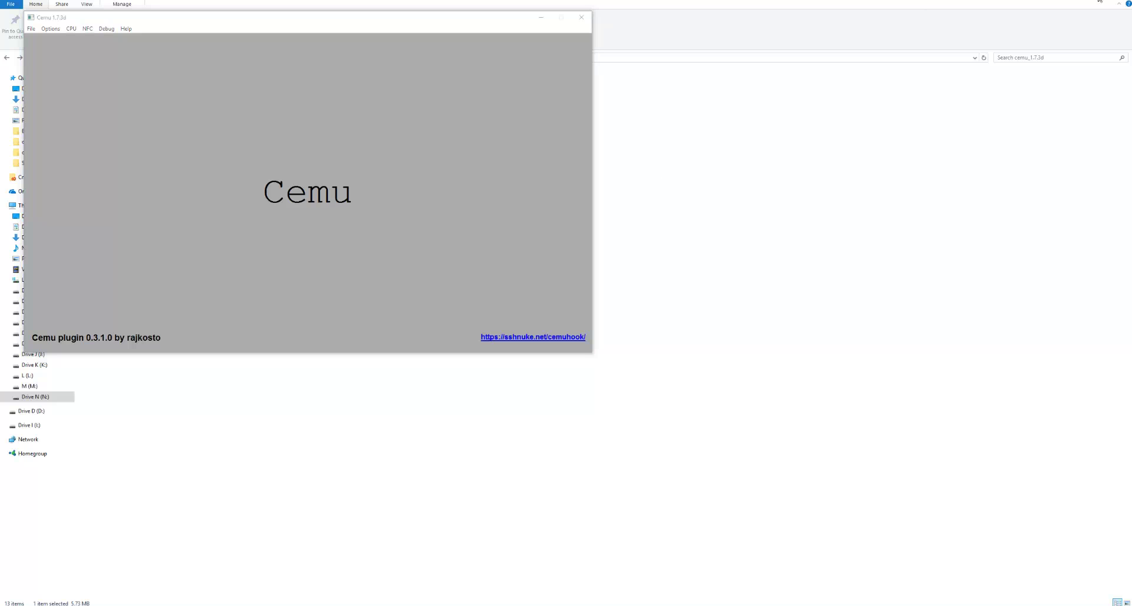
{"action": "left_click", "coordinate": [439, 20]}
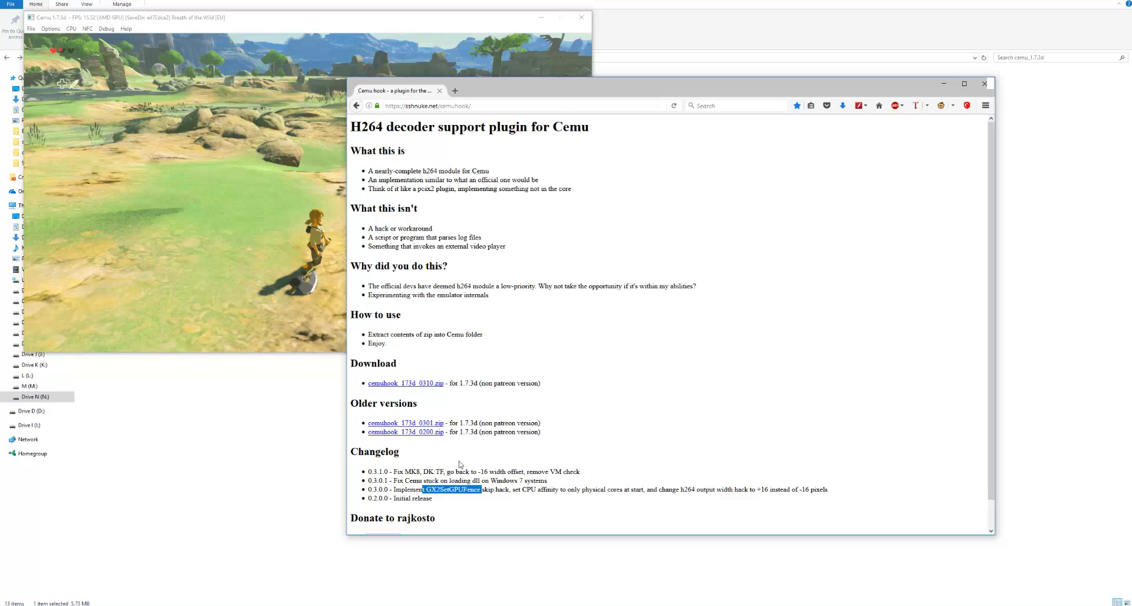
Step: Bring the Breath of the Wild game window back in front of the Cemuhook page
{"action": "left_click", "coordinate": [334, 47]}
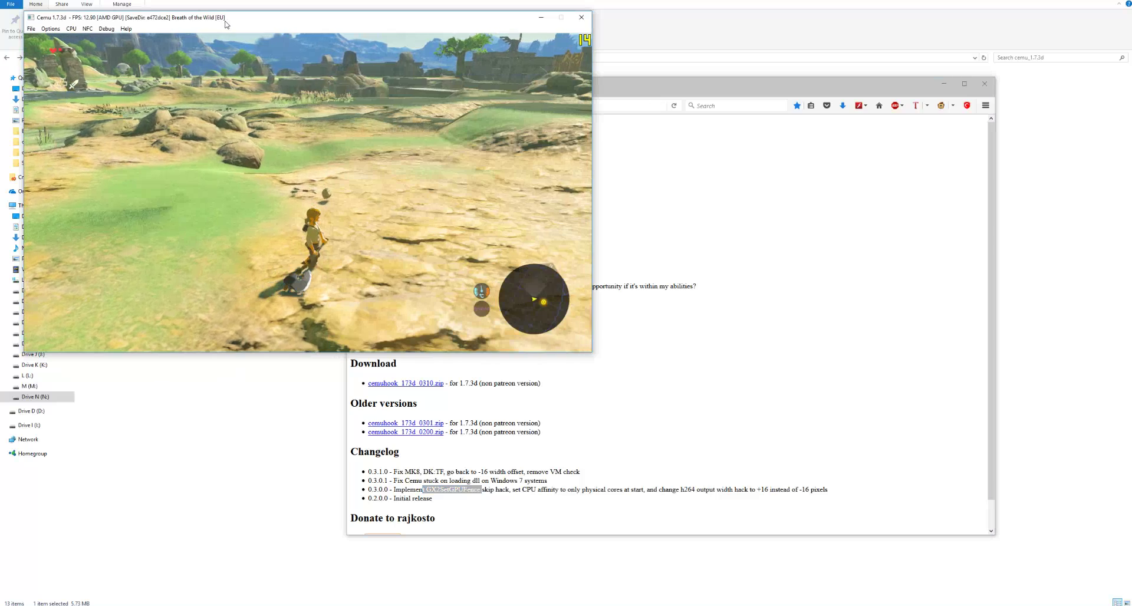